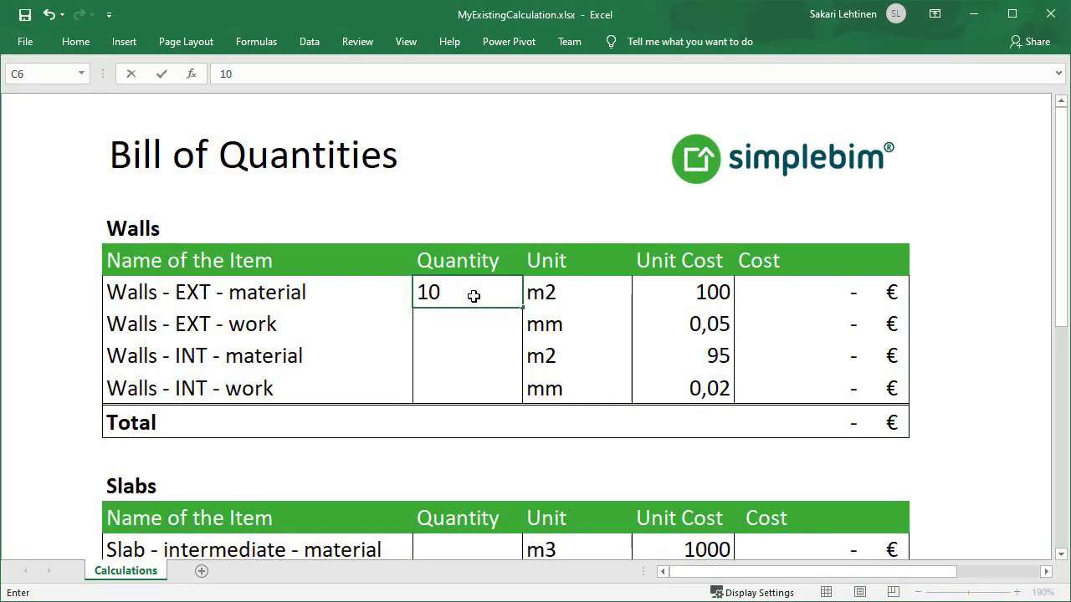
- Commit the test value in C6, then clear the Walls - EXT material quantity again
key("Return")
left_click(473, 294)
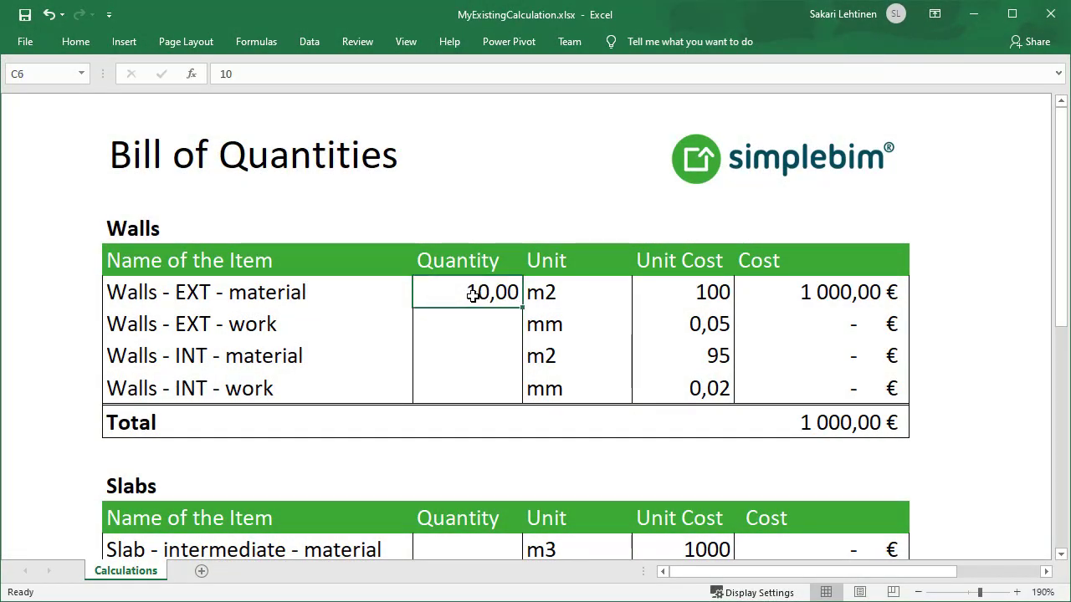
key("Delete")
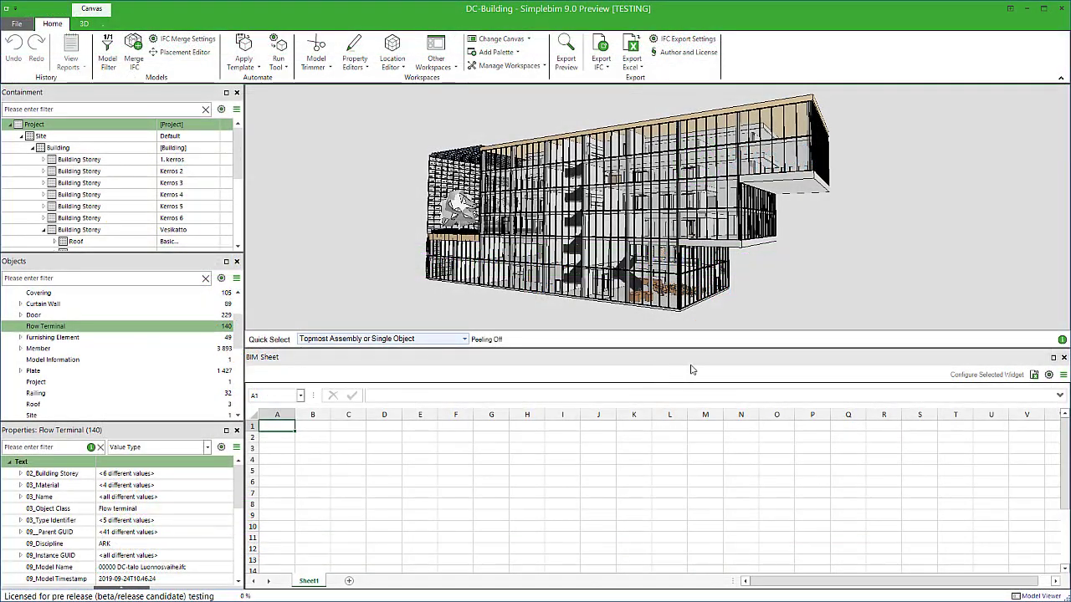
- Load MyExistingCalculation.xlsx into the BIM Sheet
left_click(1062, 375)
left_click(1019, 390)
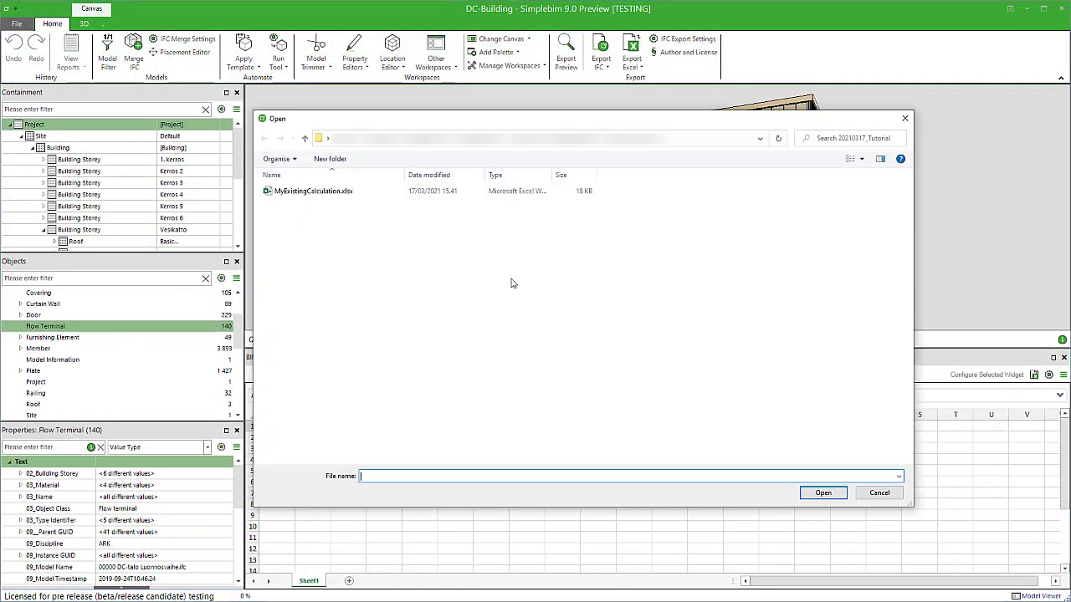
left_click(341, 194)
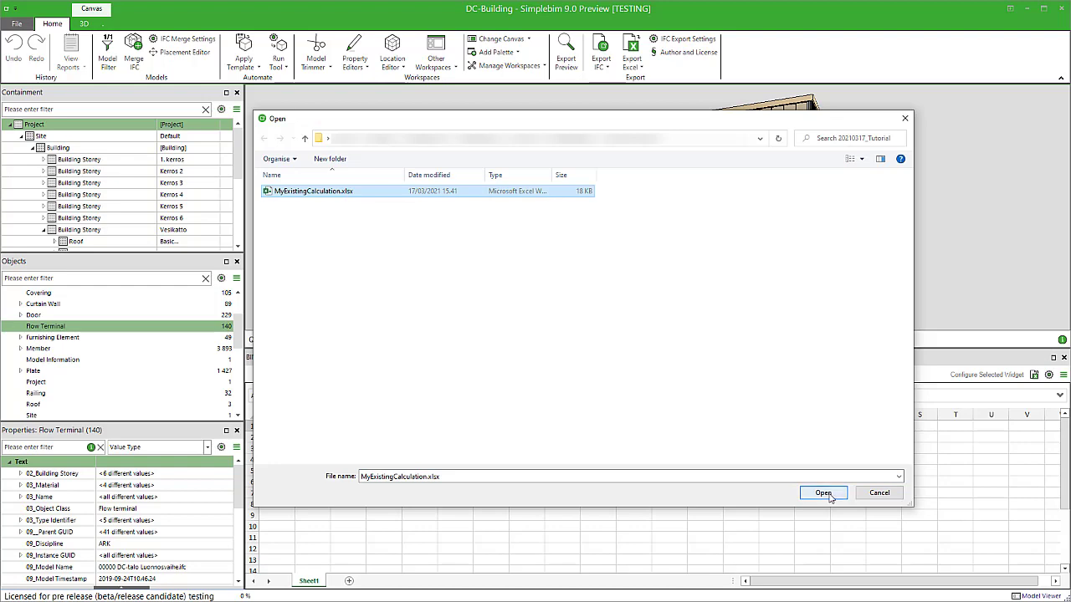
left_click(823, 492)
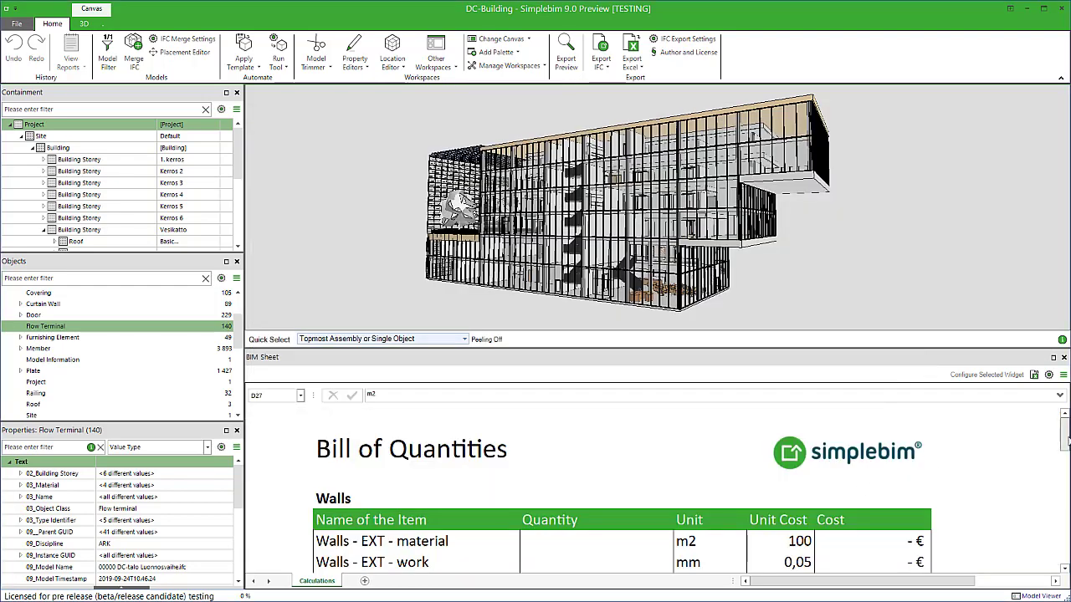
- Add a Curtain Wall sheet from the Objects list and return to the Calculations sheet
left_click_drag(1064, 435, 1066, 469)
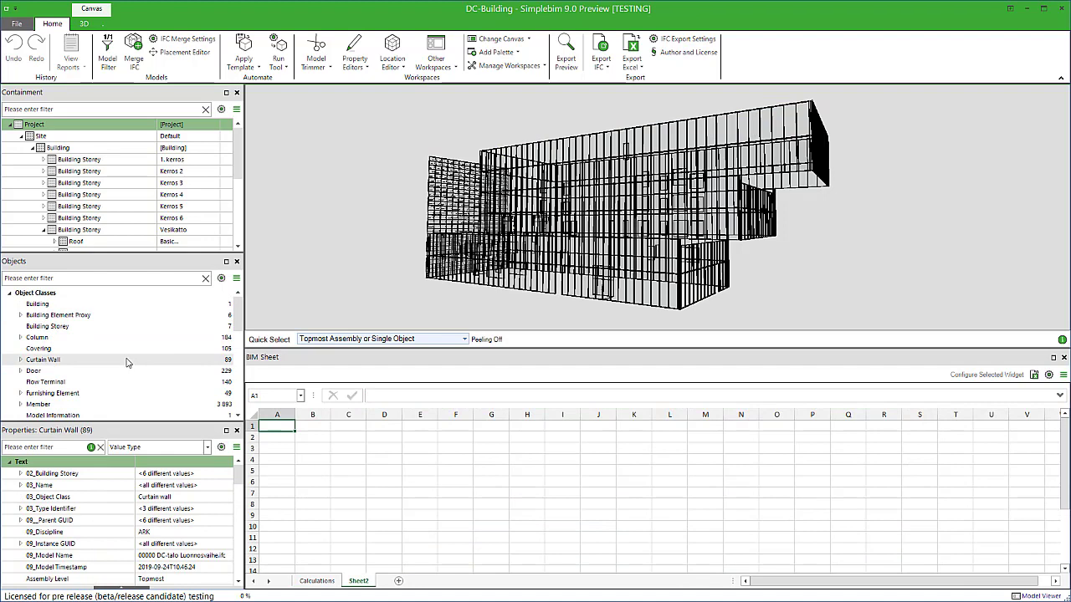
left_click_drag(127, 361, 324, 447)
left_click(691, 421)
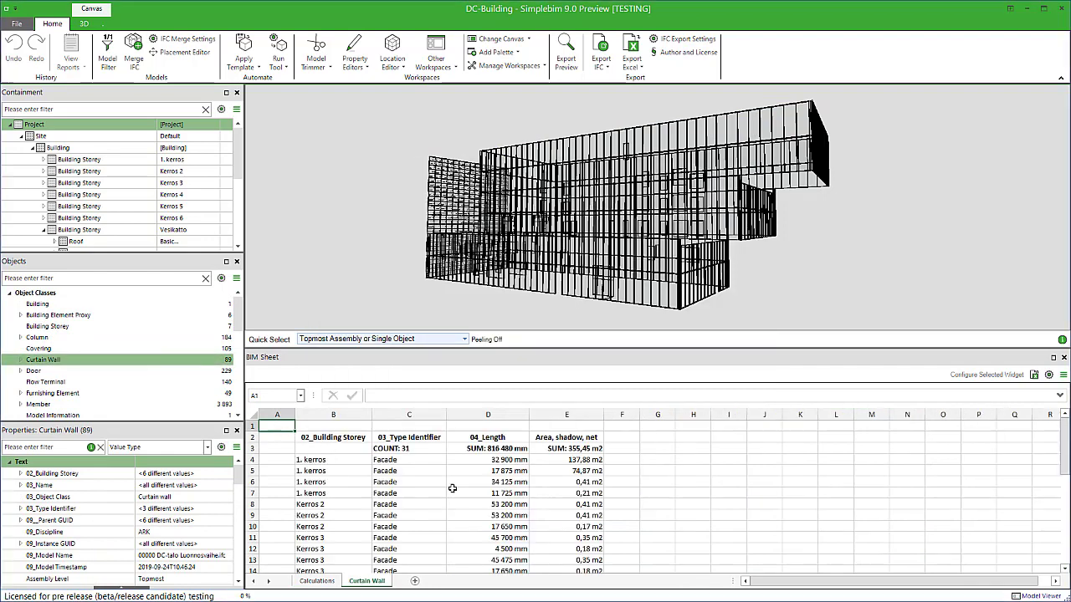
left_click(316, 581)
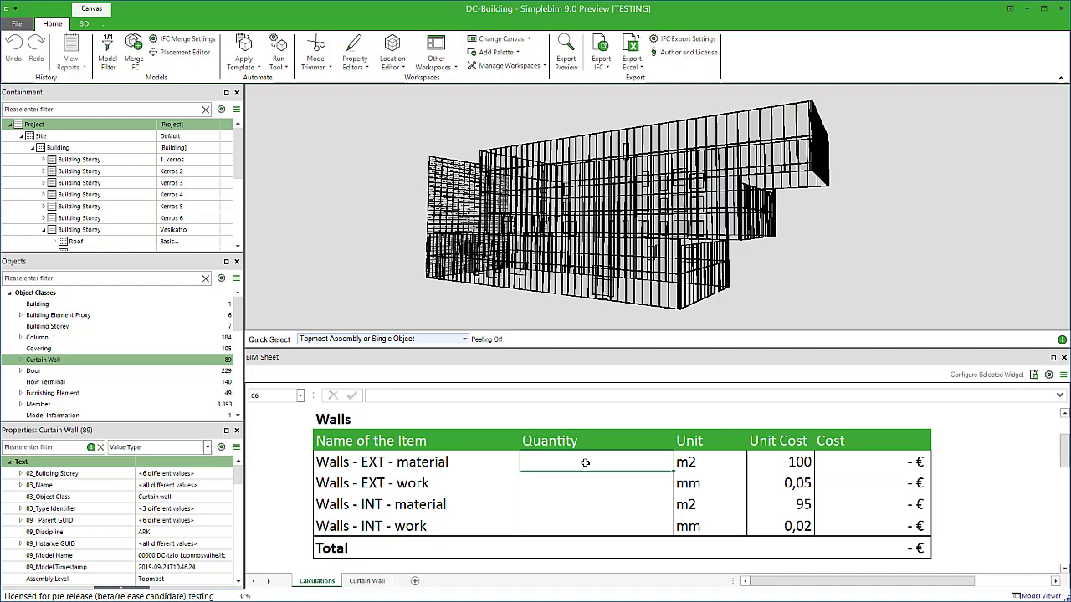
- Link the Walls - EXT material quantity in C6 to the curtain-wall area sum in E3
type("=")
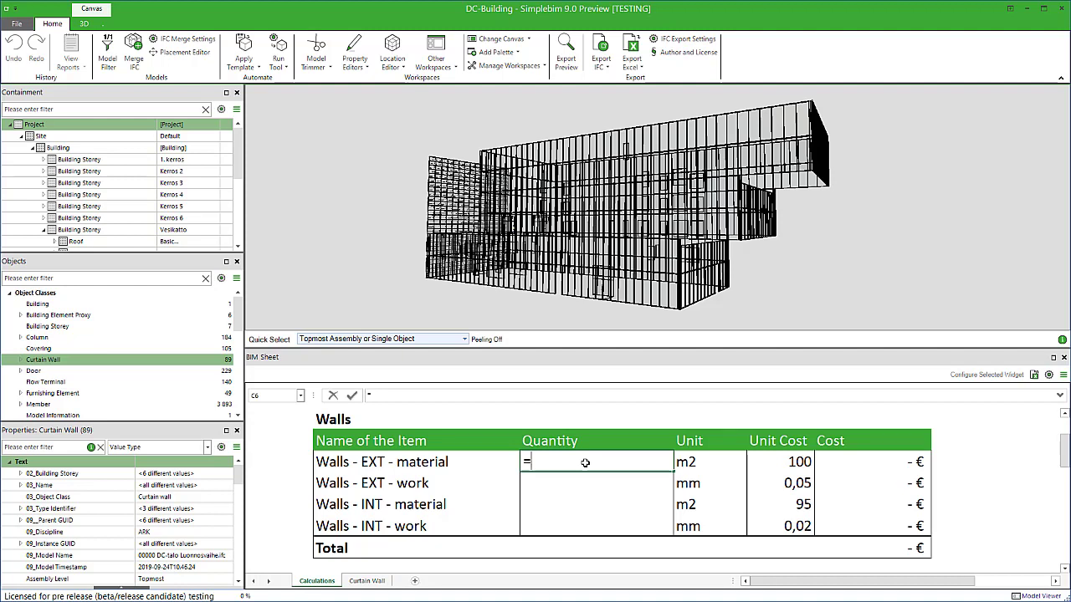
left_click(384, 585)
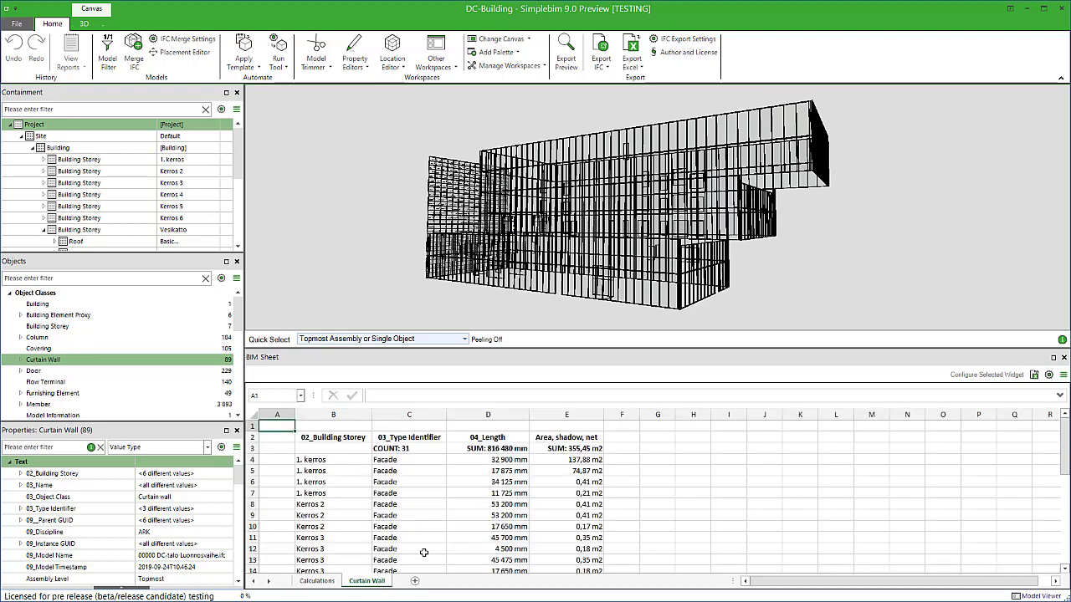
left_click(558, 451)
key("Return")
- Link the Walls - EXT work quantity in C7 to the curtain-wall length sum in D3
left_click(568, 485)
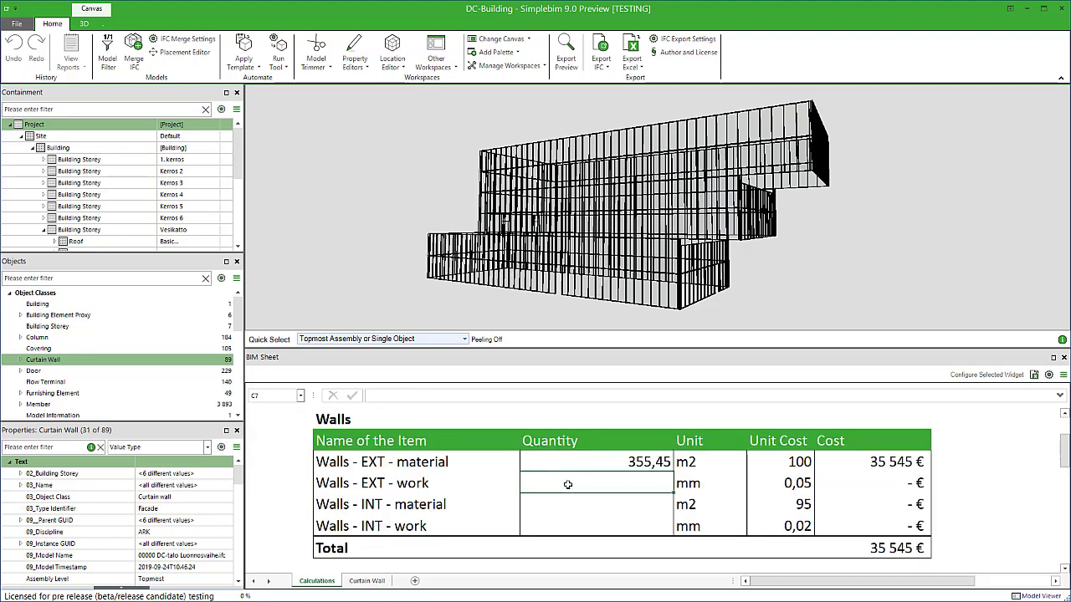
type("=")
left_click(368, 581)
left_click(500, 451)
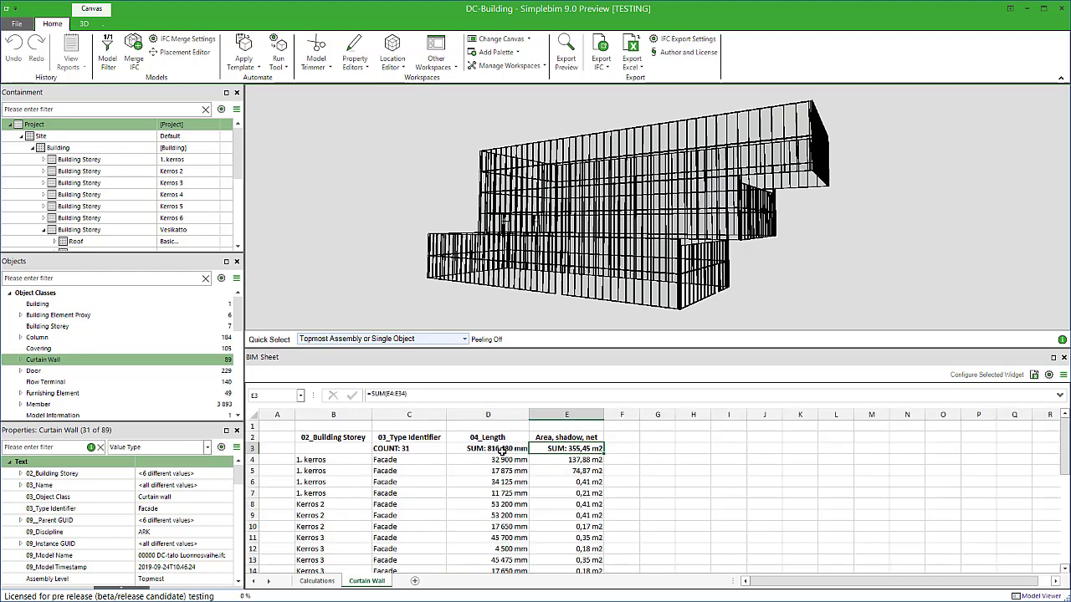
key("Return")
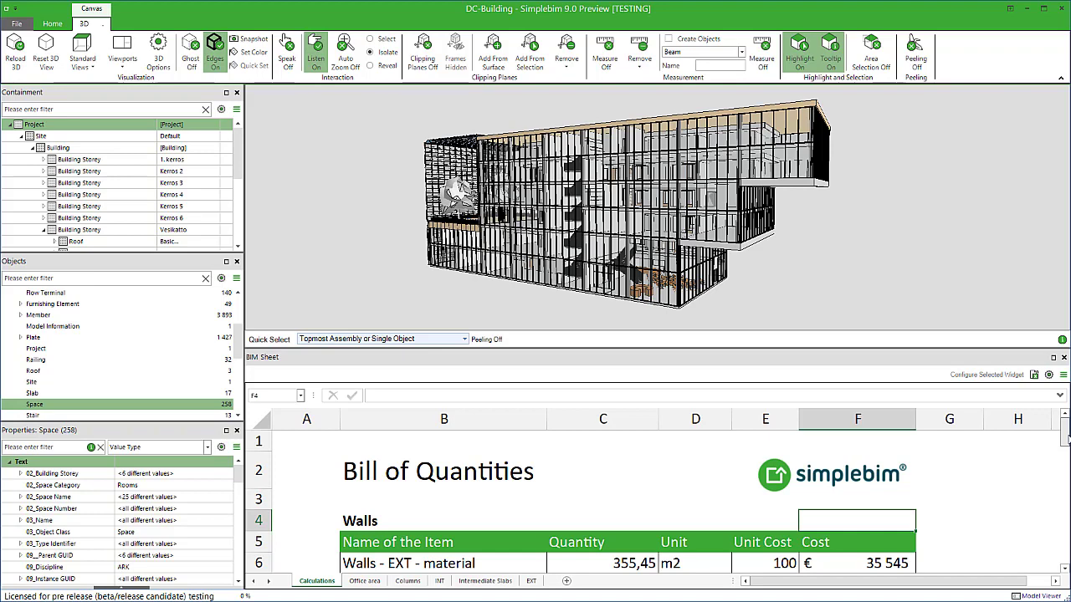
- Isolate the curtain walls, the columns and all objects behind the cost cells in 3D
left_click_drag(1064, 440, 1065, 462)
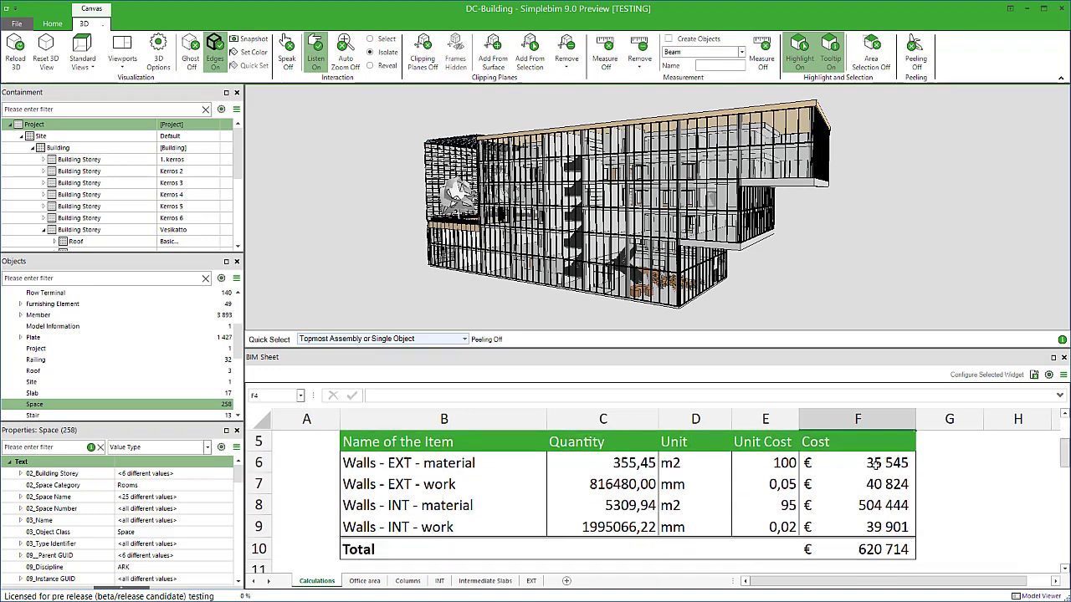
left_click(876, 464)
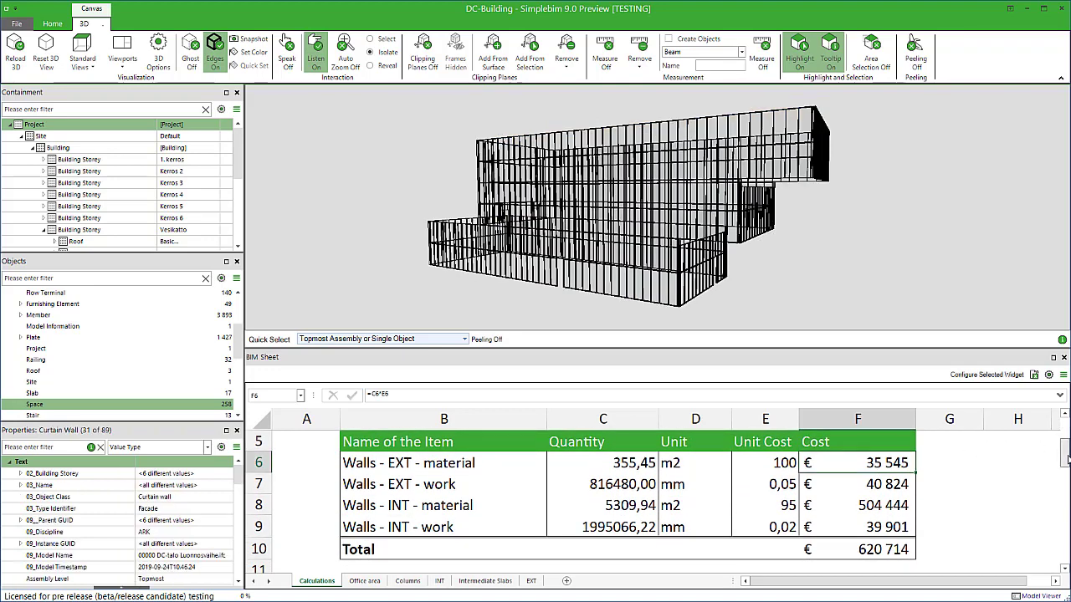
left_click_drag(1065, 456, 1065, 509)
left_click(871, 527)
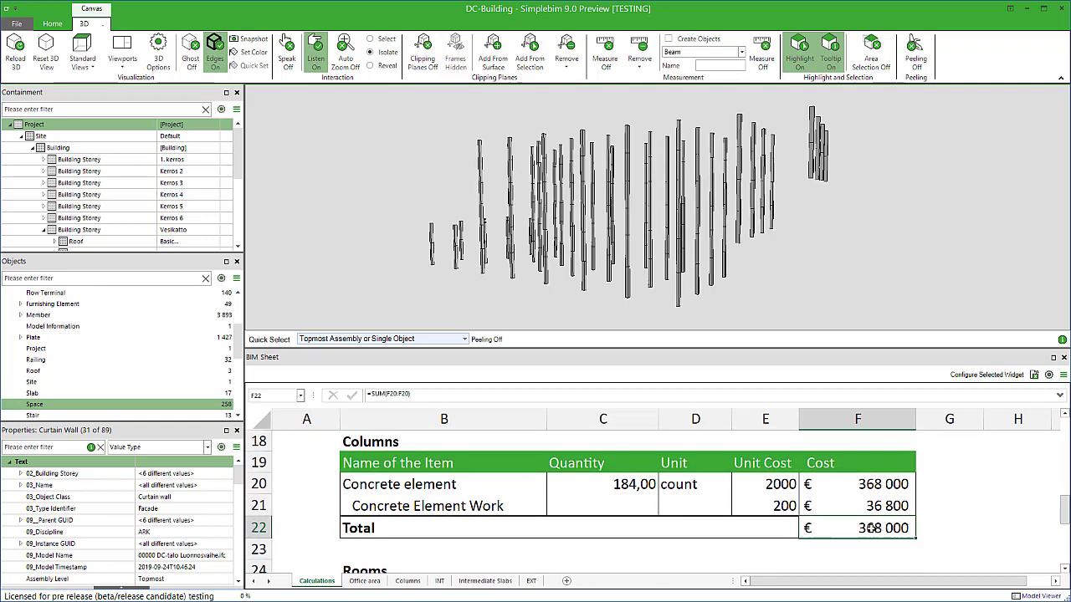
left_click_drag(1064, 508, 1065, 565)
left_click(880, 553)
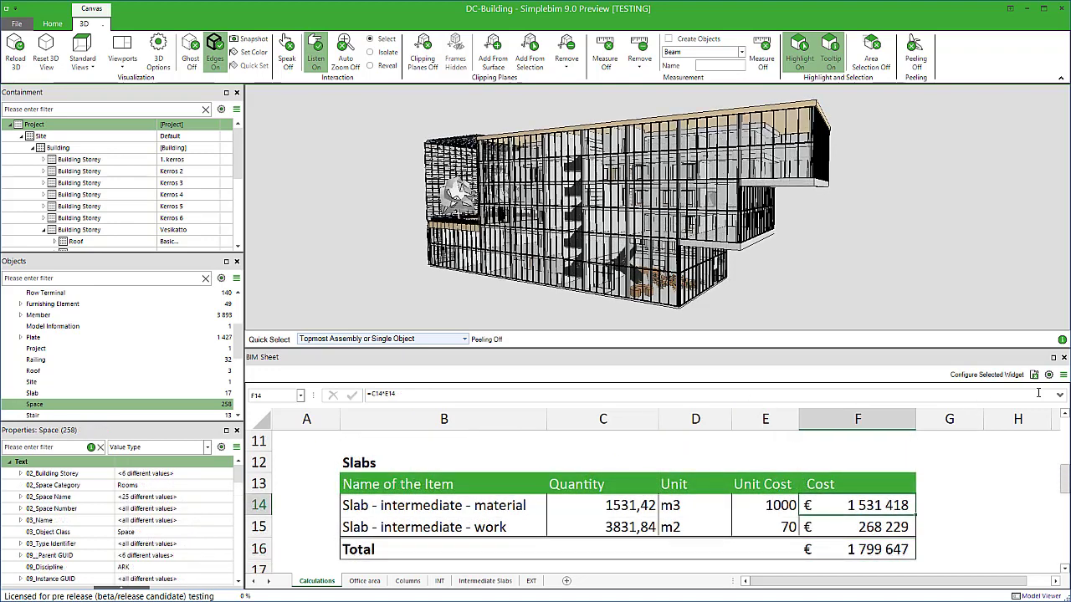
- Export the filled calculation as plain Excel file MyExistingCalculationBIMSheet.xlsx
left_click(1063, 376)
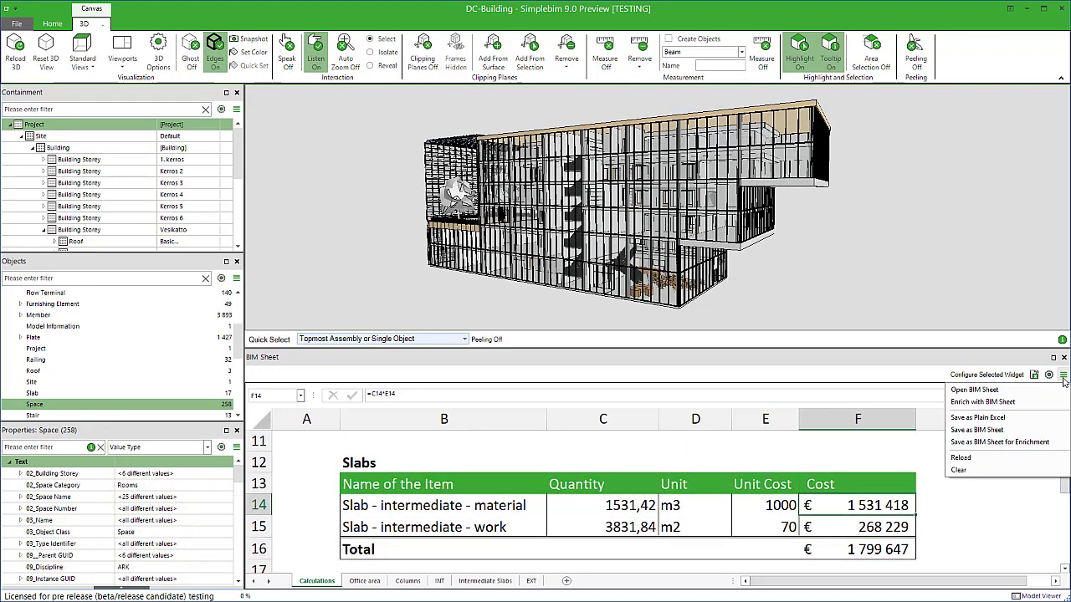
left_click(1022, 419)
left_click(823, 493)
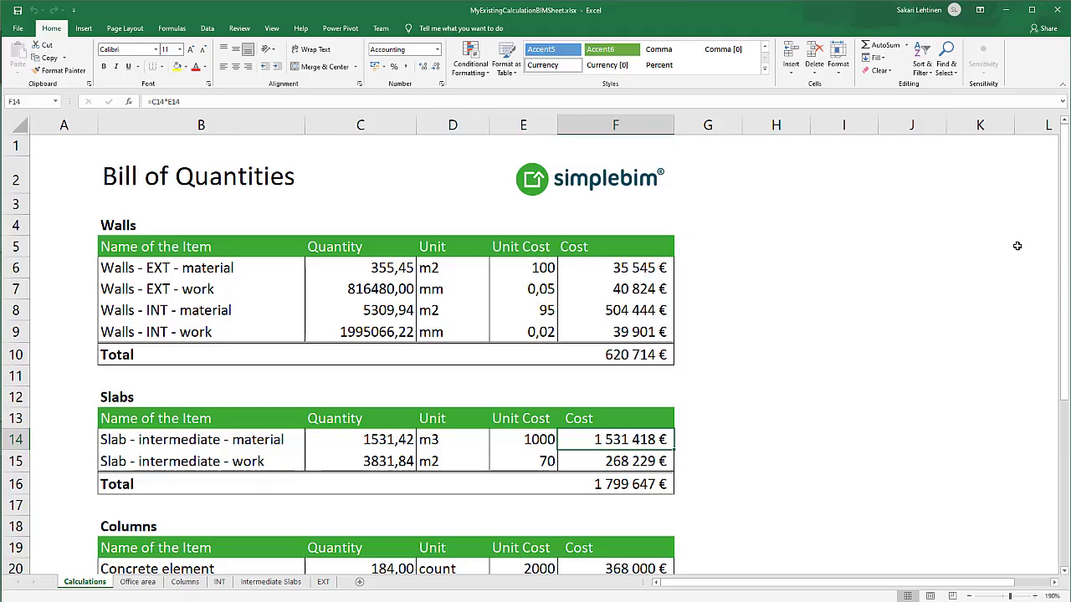
left_click_drag(1063, 251, 1058, 381)
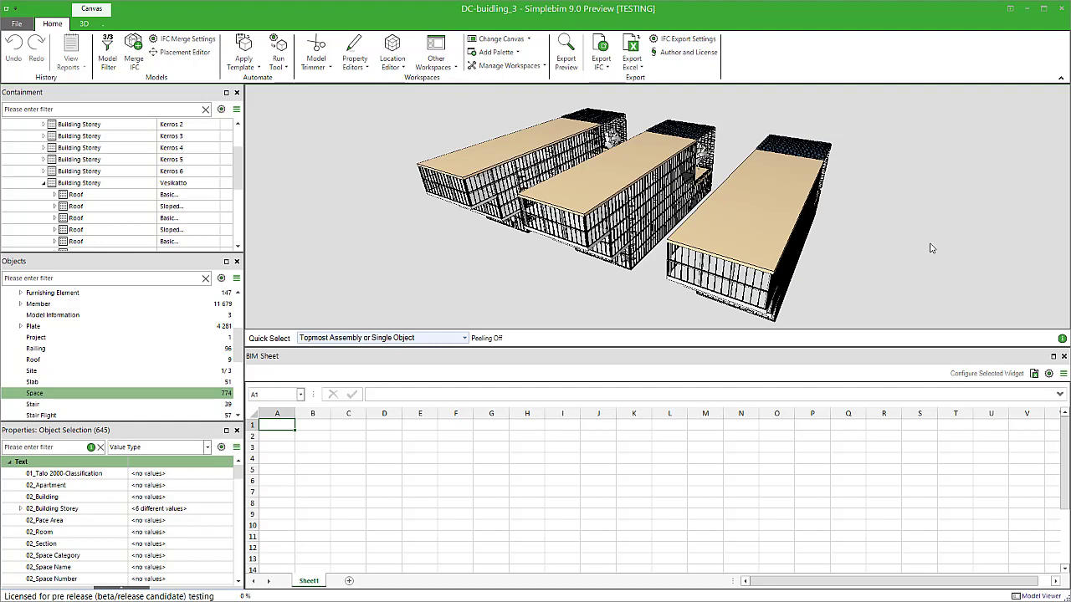
- Load MyExistingCalculationBIMSheetForReuse.xlsx into the BIM Sheet
left_click(1063, 373)
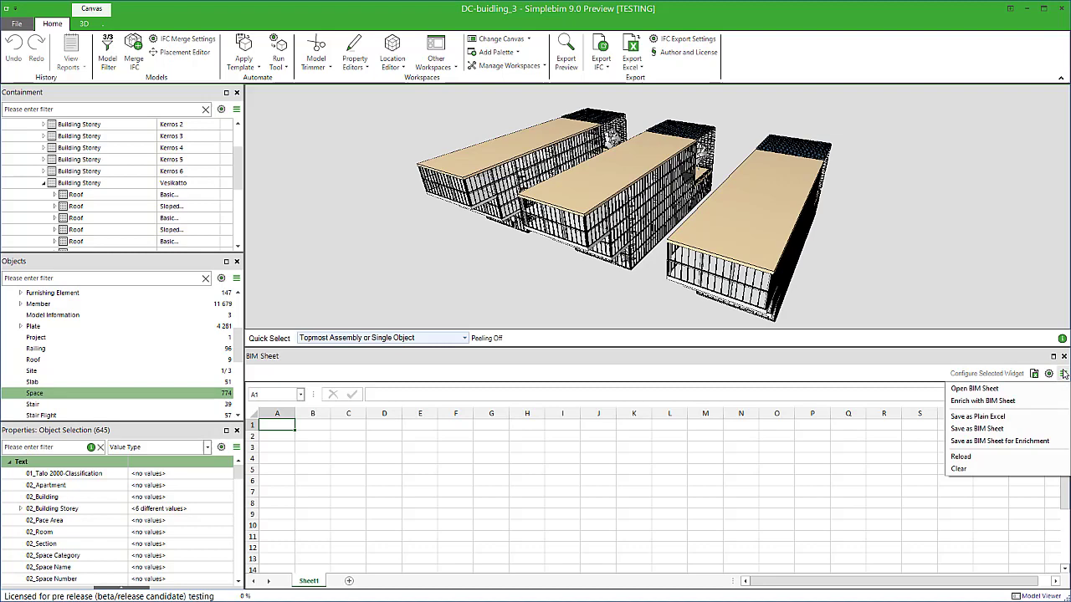
left_click(1044, 389)
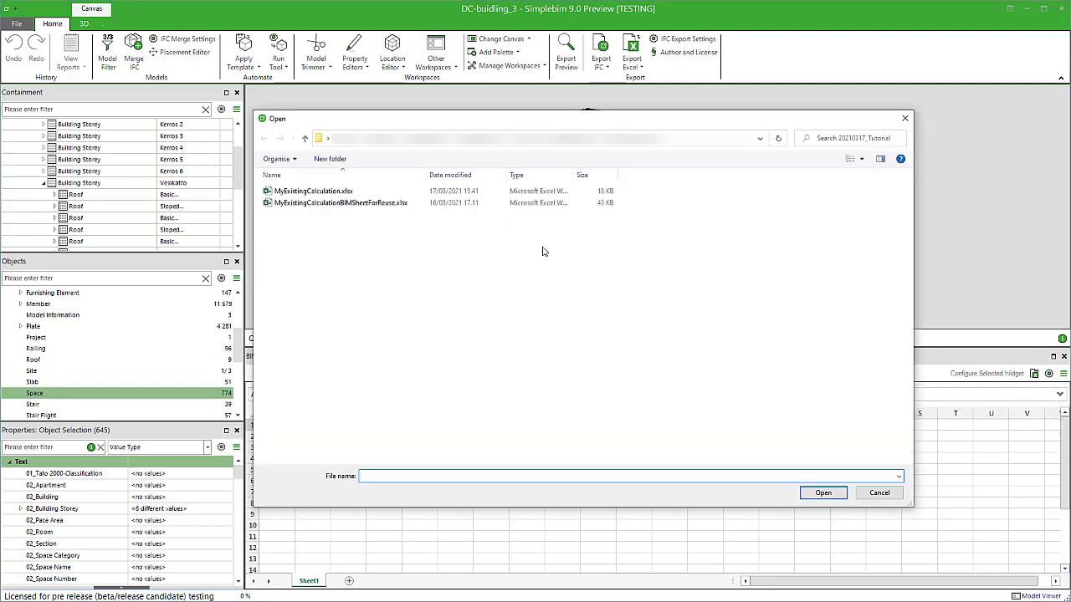
left_click(410, 203)
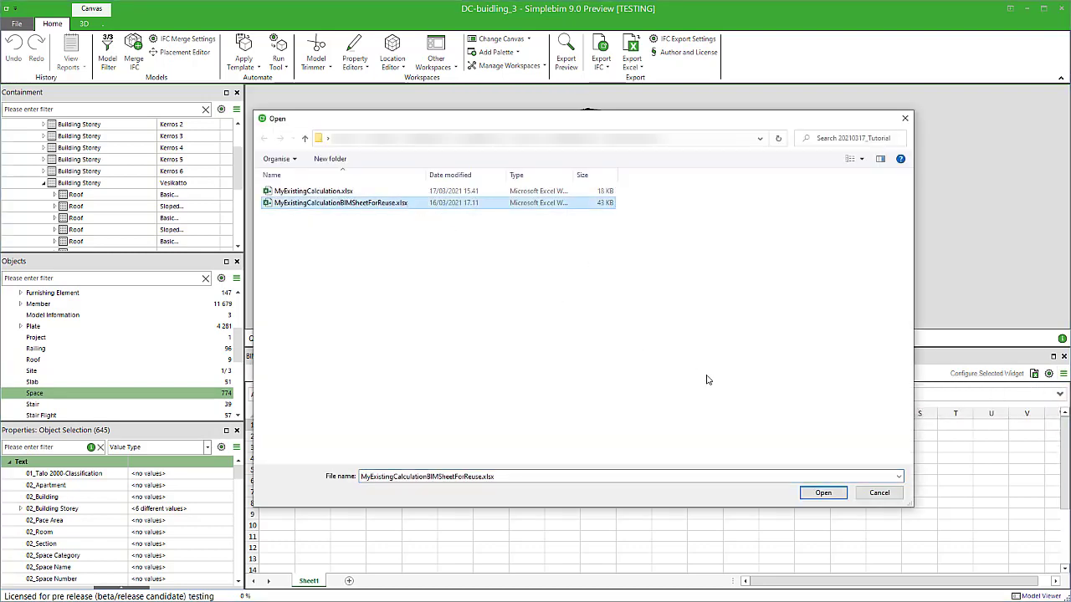
left_click(823, 493)
- Isolate the exterior curtain walls and the 552 concrete columns behind the cost cells
scroll(1065, 444, "down", 3)
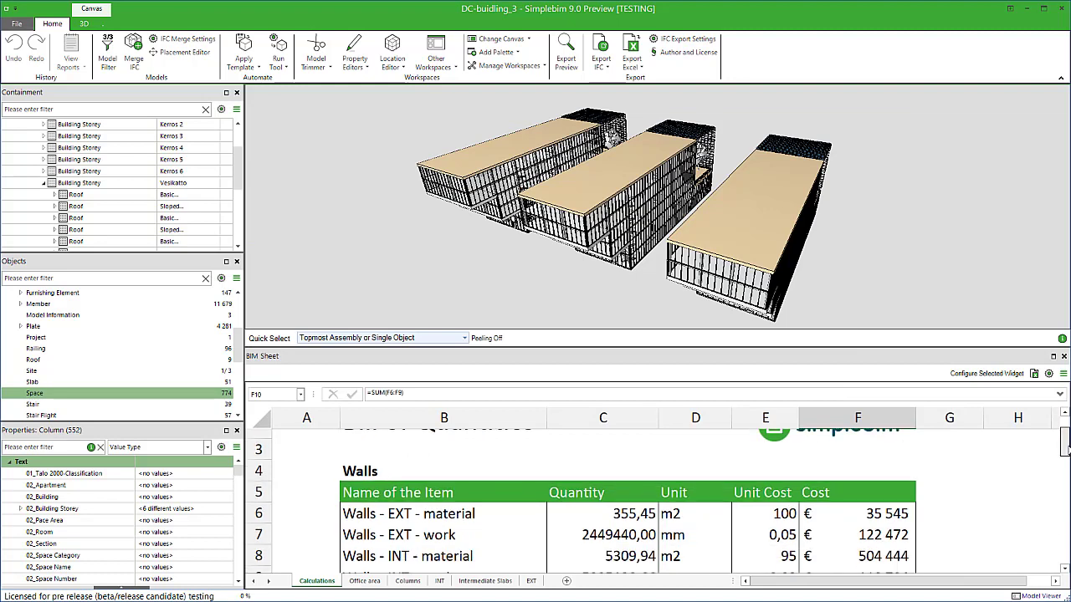
left_click(894, 470)
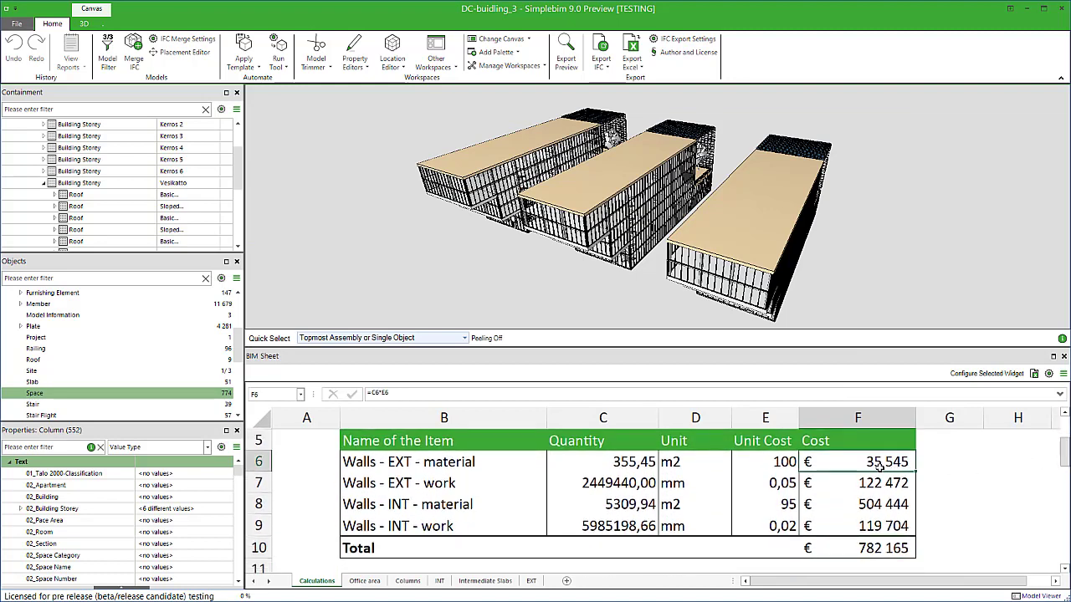
left_click_drag(1065, 463, 1025, 509)
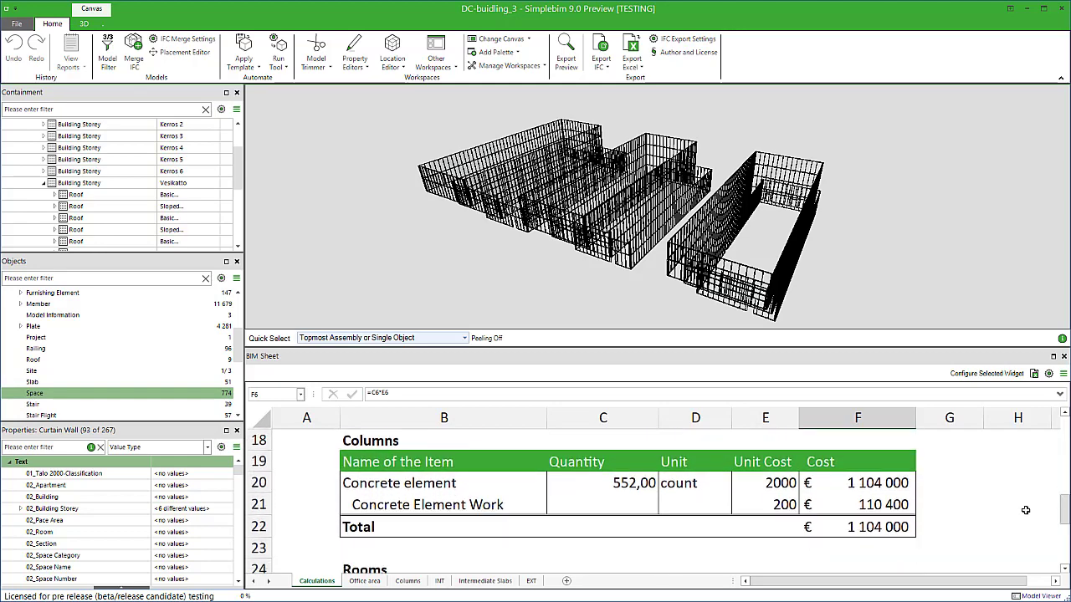
left_click(862, 483)
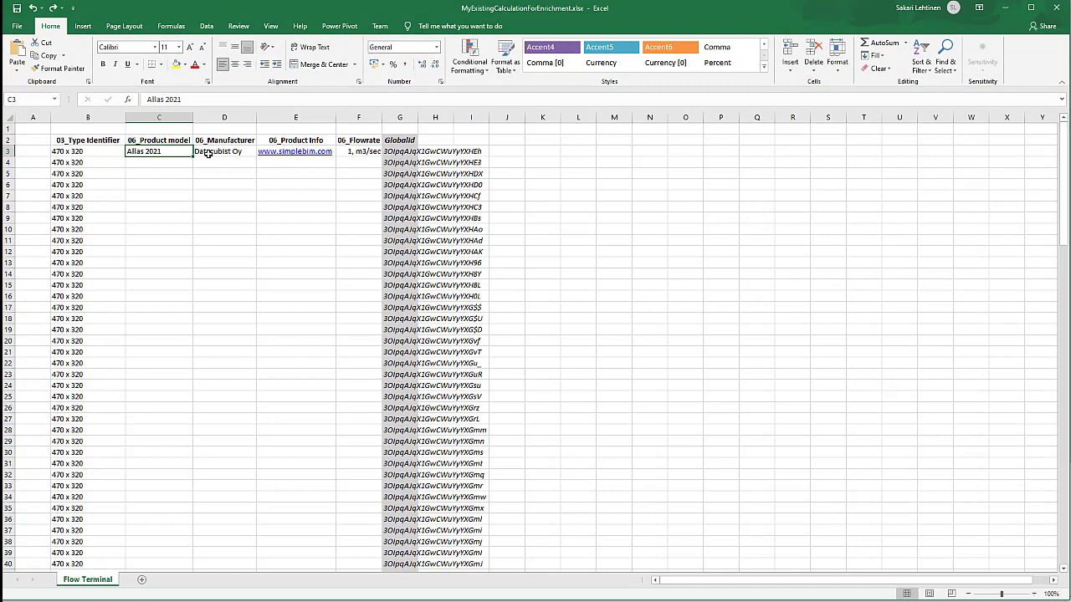
- Copy the row 3 product values C3:F3 down every Flow Terminal row
left_click_drag(159, 151, 368, 152)
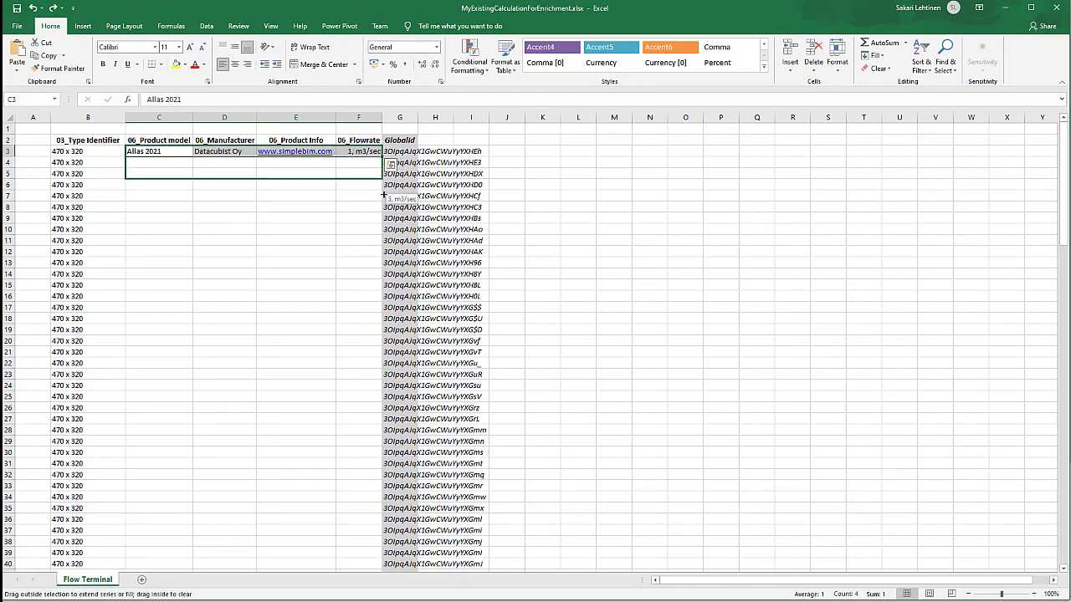
double_click(382, 155)
left_click(511, 198)
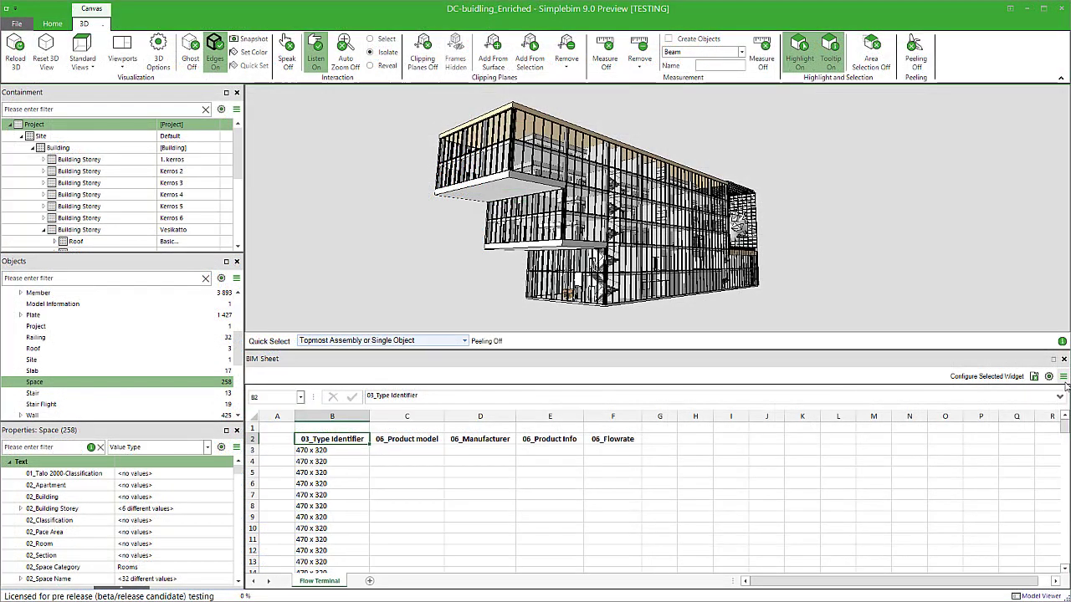
- Enrich the model from MyExistingCalculationForEnrichment.xlsx and inspect the first flow terminal rows
left_click(1063, 378)
left_click(982, 404)
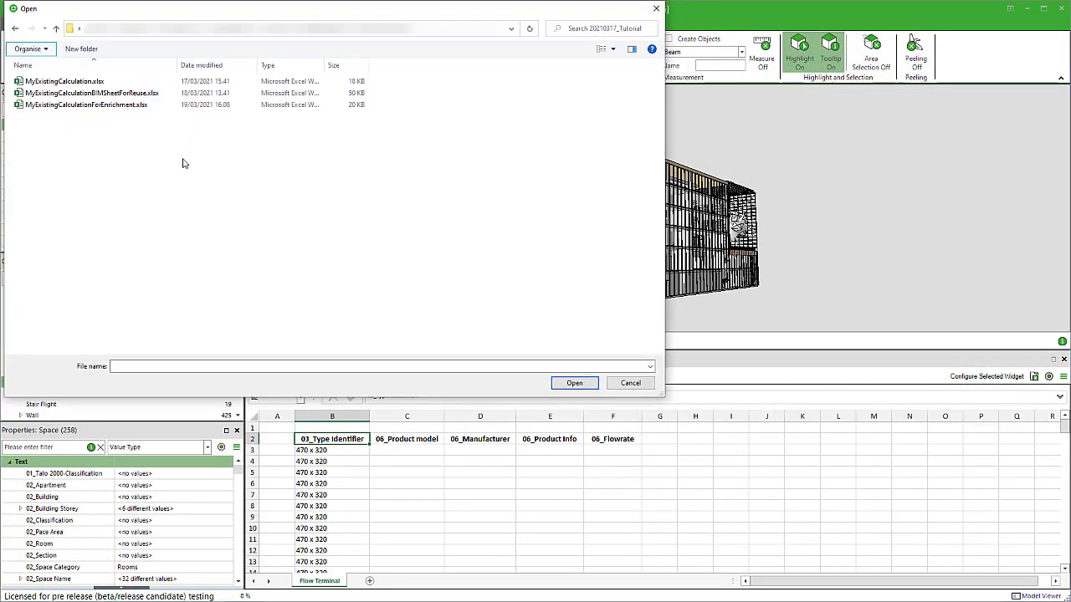
left_click(138, 105)
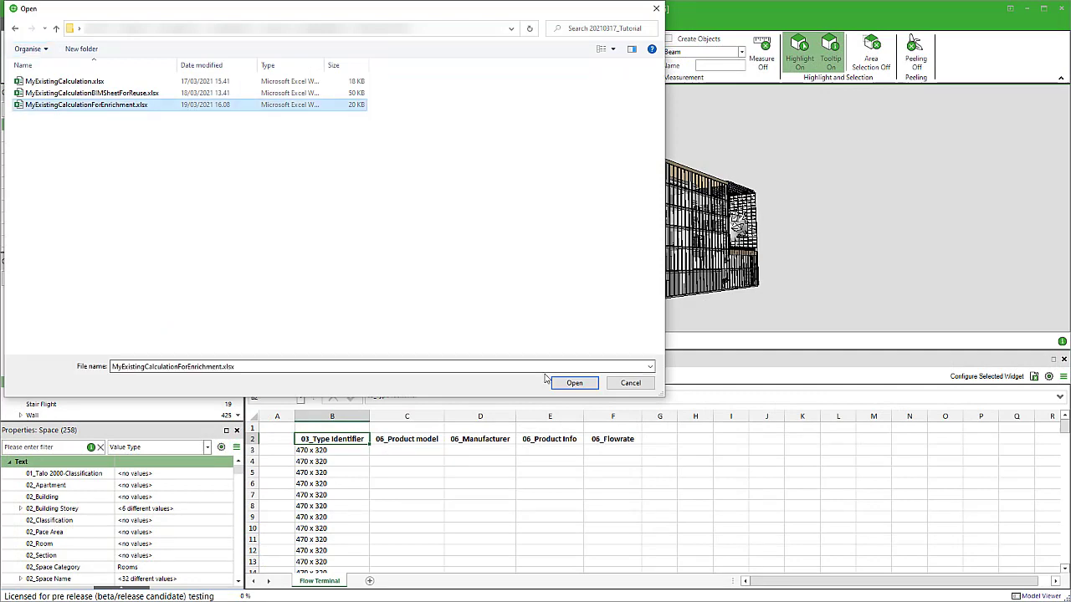
left_click(573, 383)
left_click(332, 450)
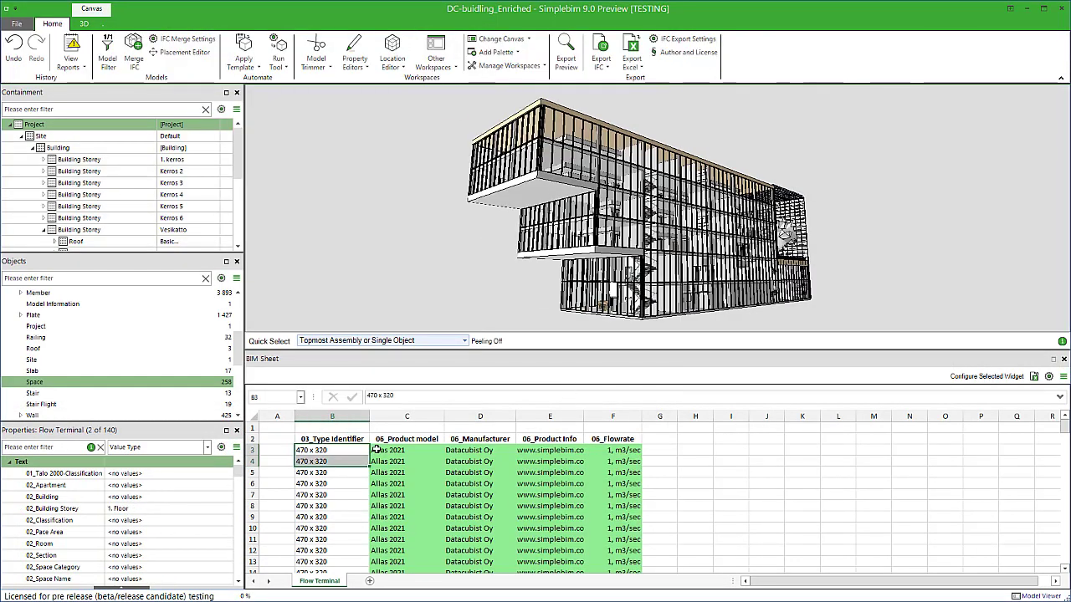
left_click_drag(388, 451, 391, 462)
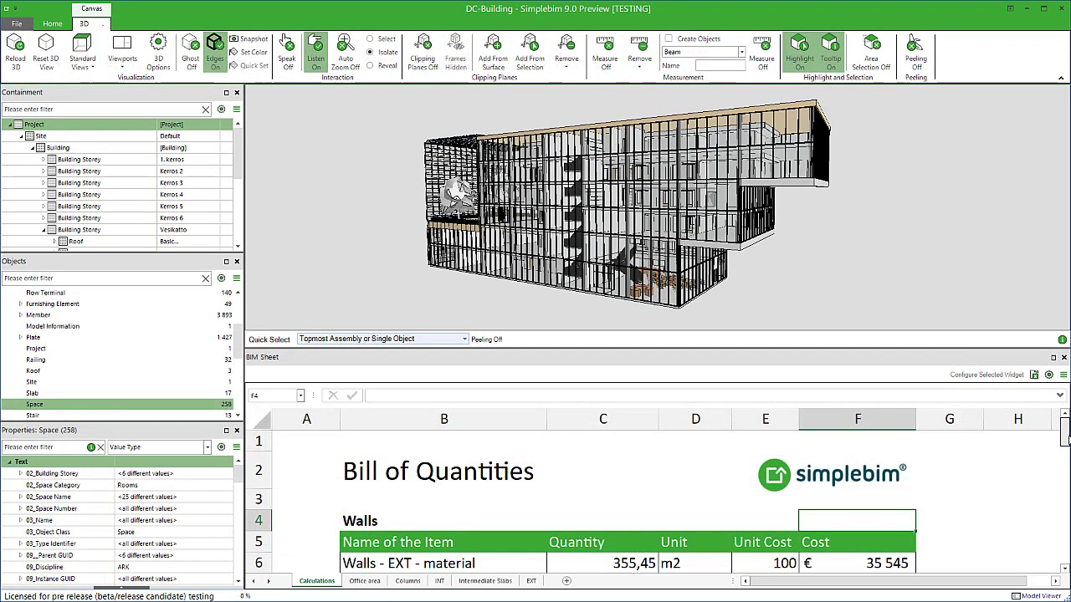
scroll(1064, 441, "down", 3)
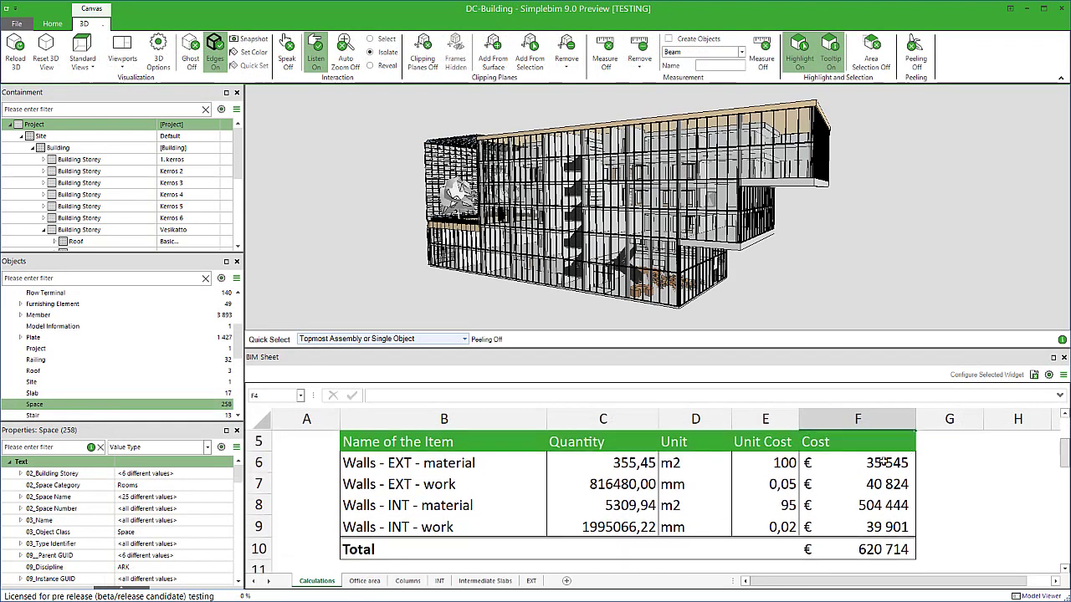
left_click(873, 462)
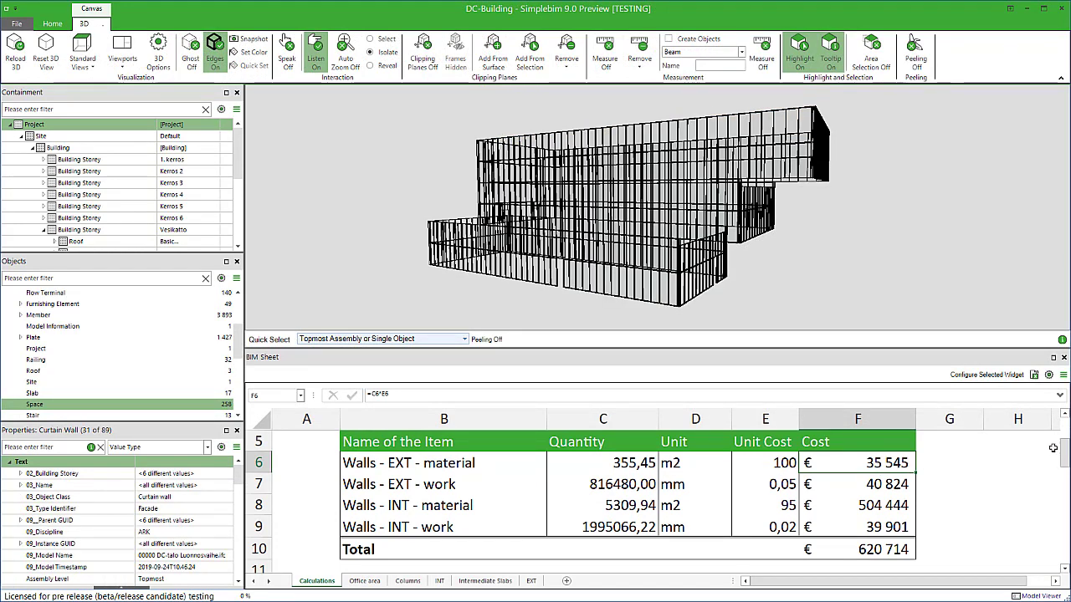
left_click_drag(1066, 456, 1060, 505)
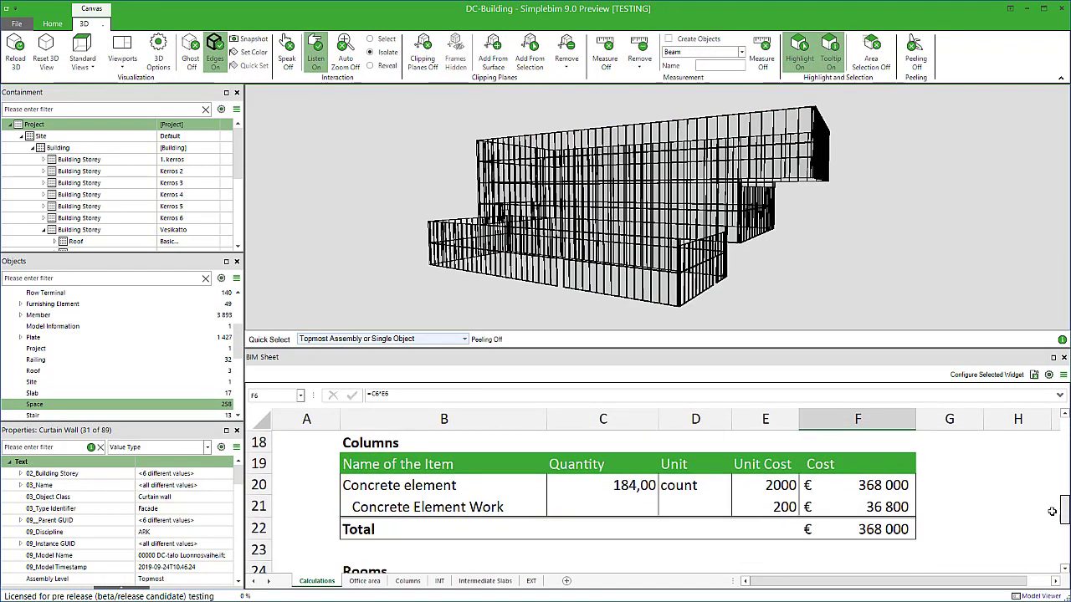
left_click(873, 528)
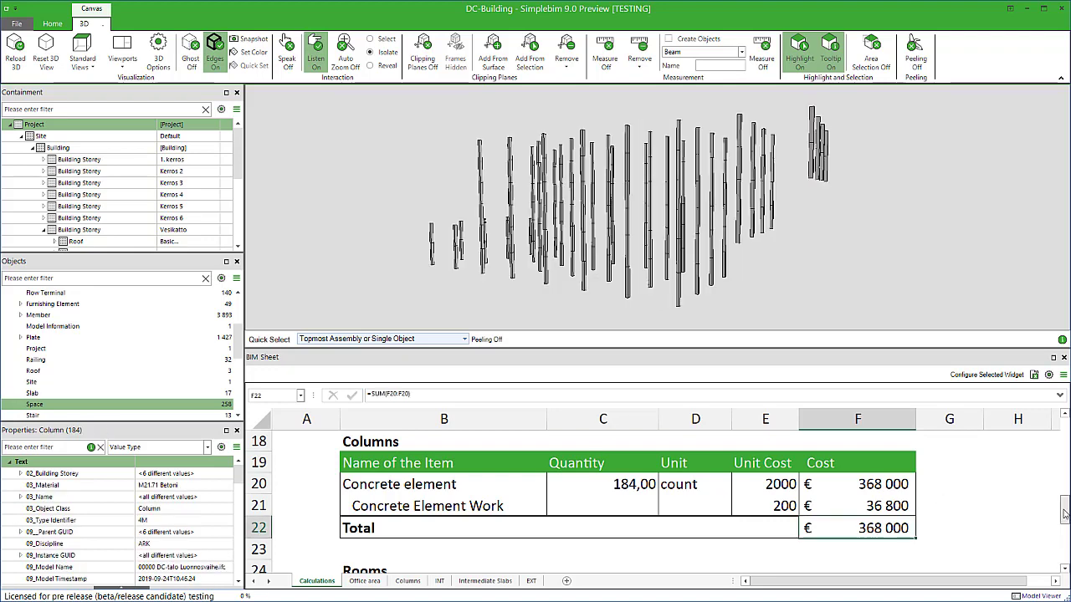
left_click_drag(1065, 515, 1065, 552)
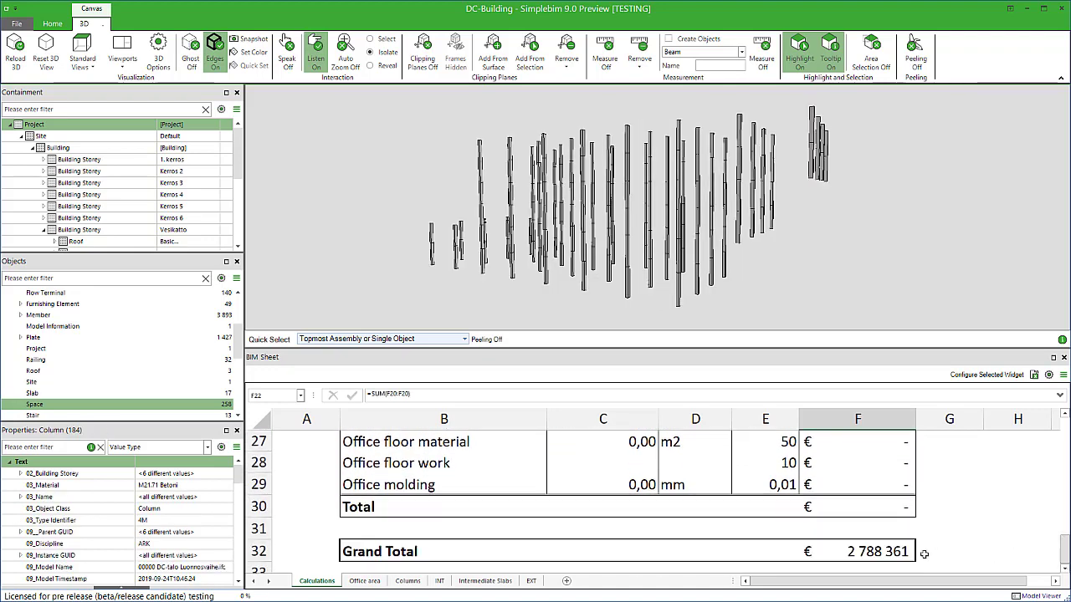